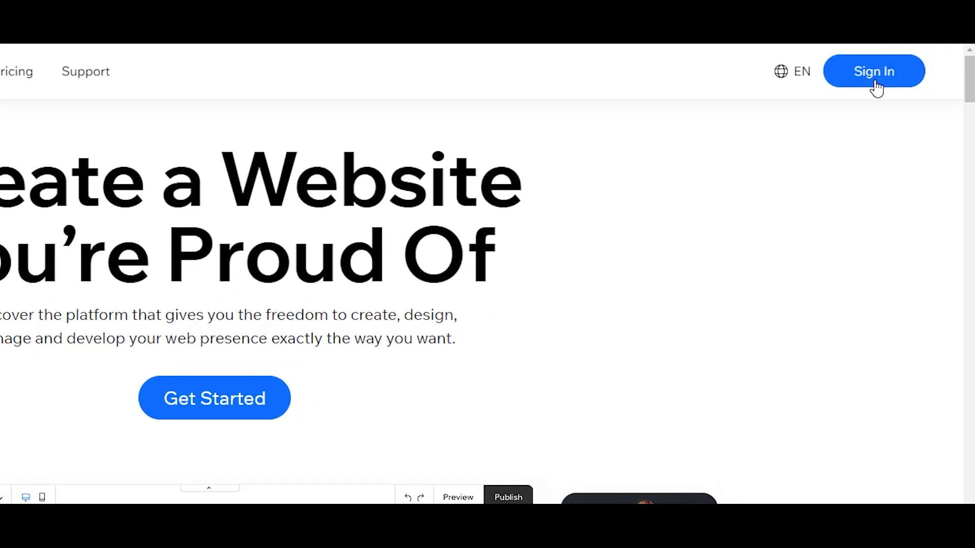
Step: Go to the Wix login page and open the sign-up form for a new account
click(875, 82)
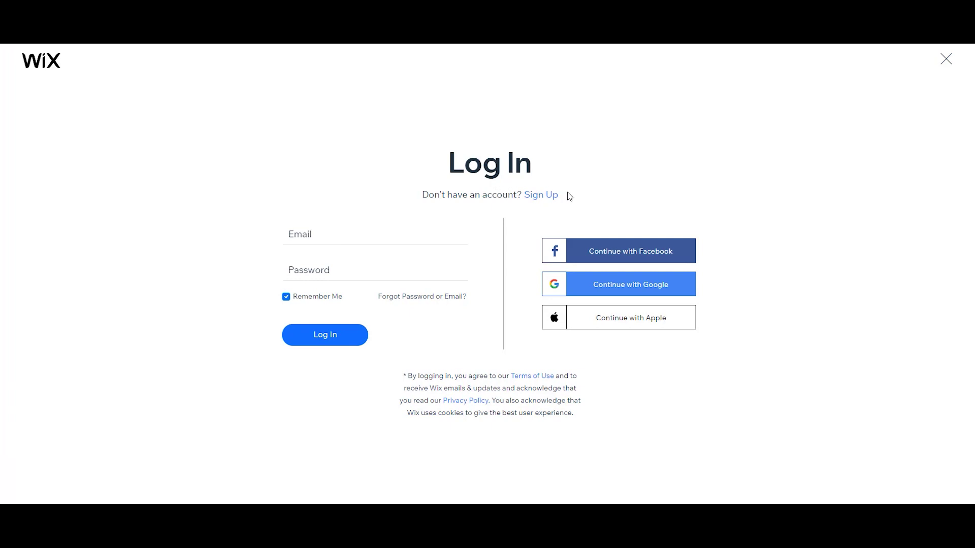
click(539, 196)
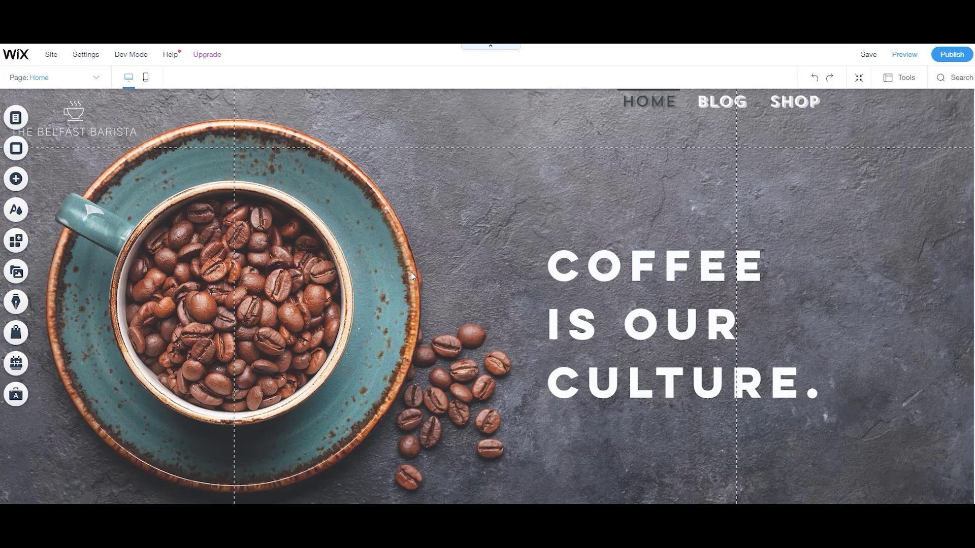
Step: Open Get Found on Google from the site's settings and start the Wix SEO Wiz
click(87, 56)
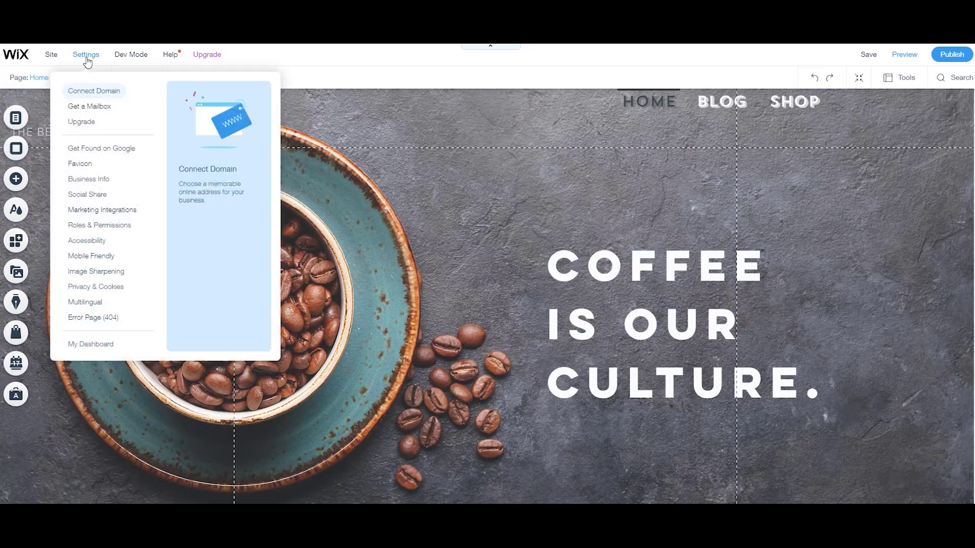
click(120, 152)
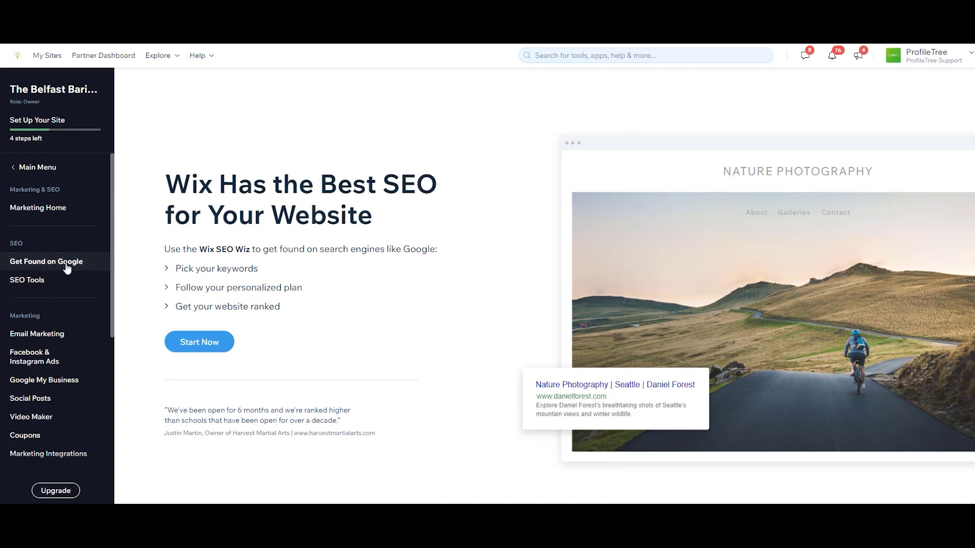
click(204, 343)
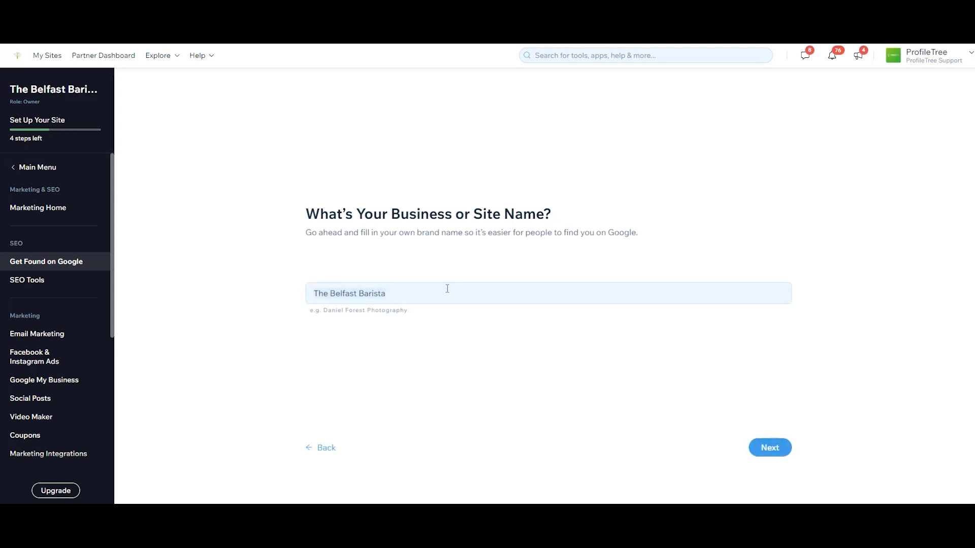
Step: Accept The Belfast Barista as the business name and specify that the business is online only
click(787, 451)
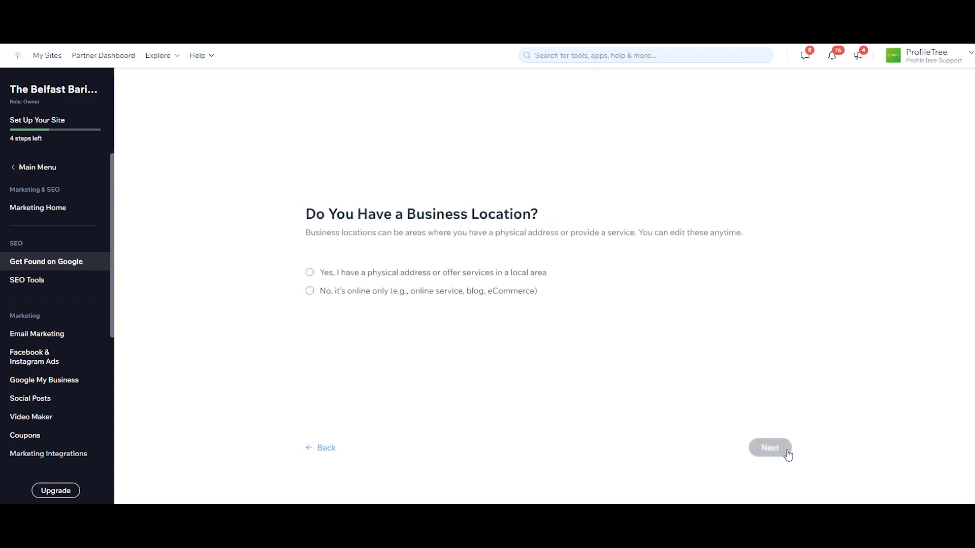
click(309, 291)
click(763, 449)
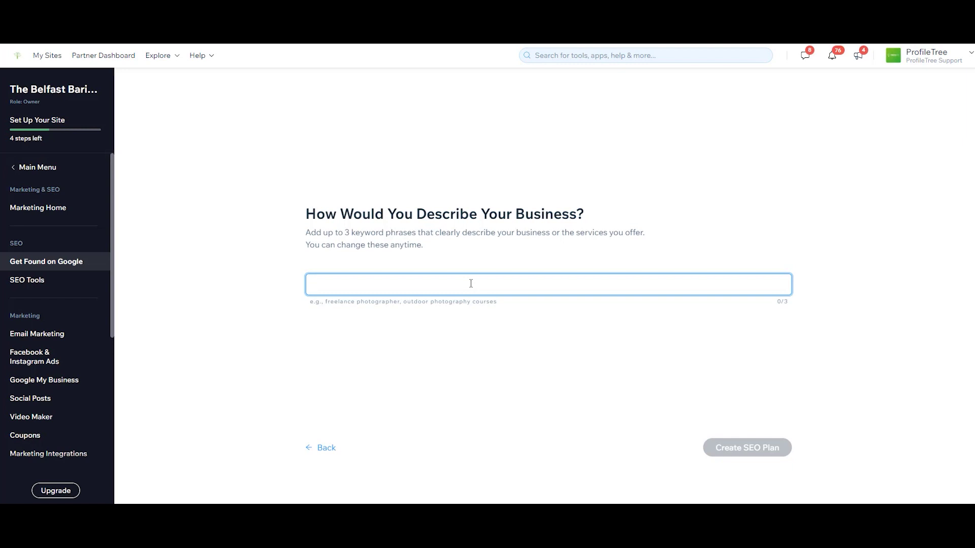
Step: Enter Coffee, Tea and Cakes as the business keywords and create the SEO plan
text(Coffee)
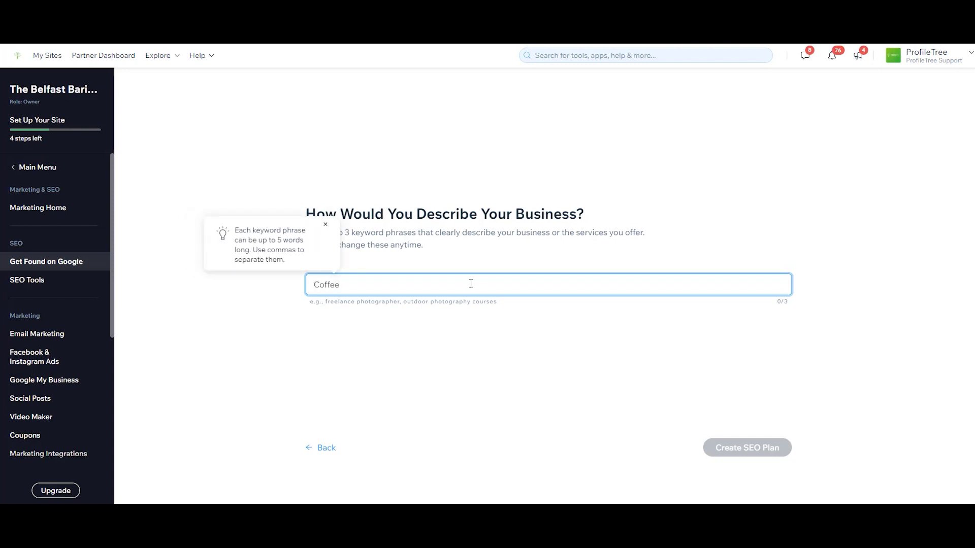
key(Return)
text(t)
key(BackSpace)
text(Tea)
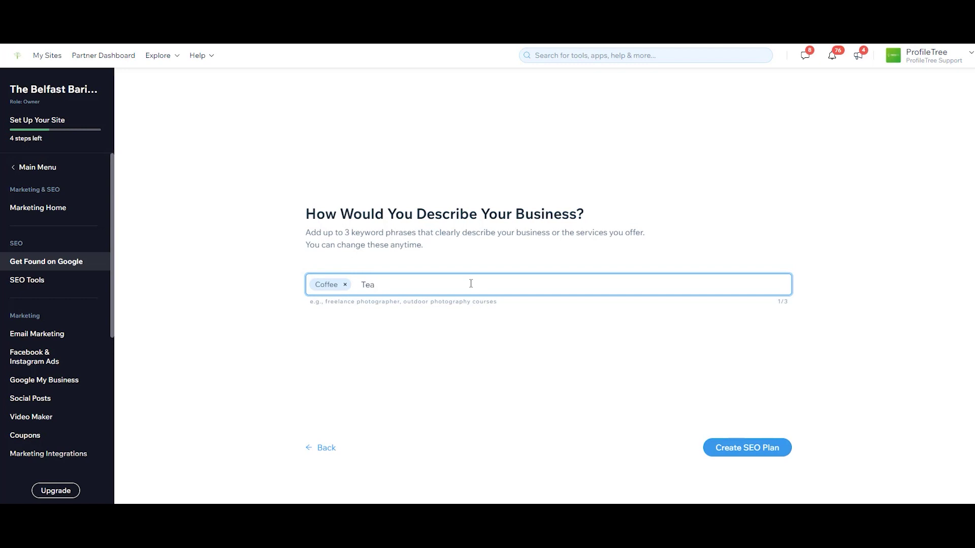
key(Return)
text(Cakes)
key(Return)
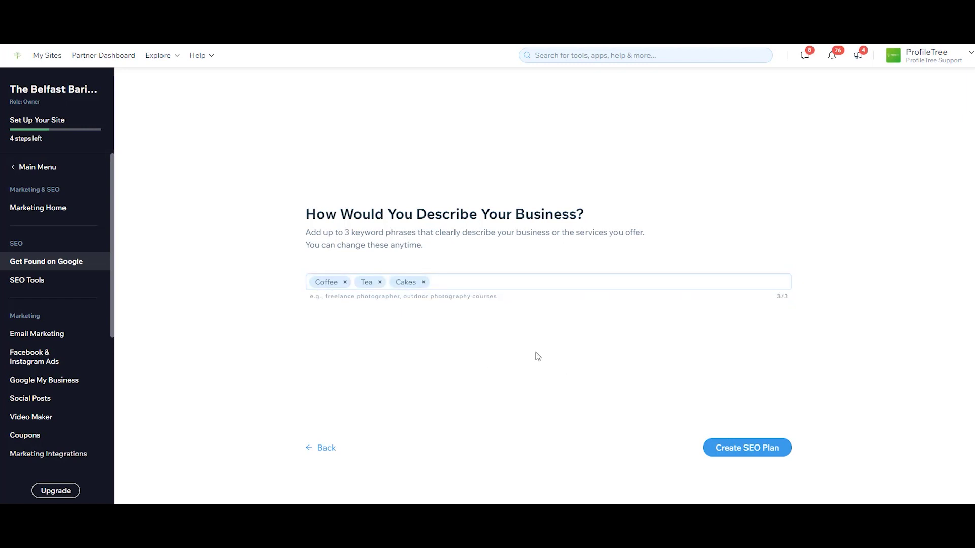
click(743, 449)
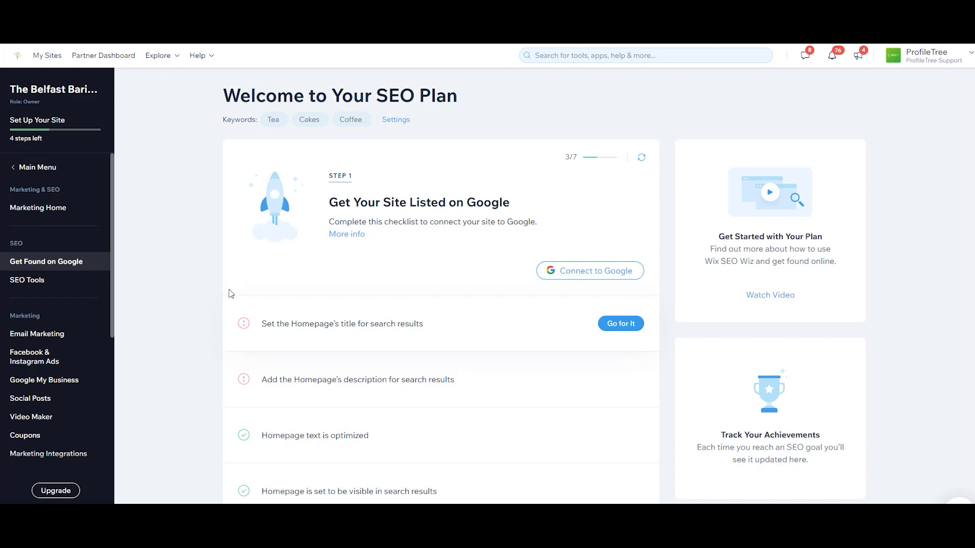
Step: Expand the checklist task for adding the homepage's description and read its requirements
scroll(230, 293, down, 2)
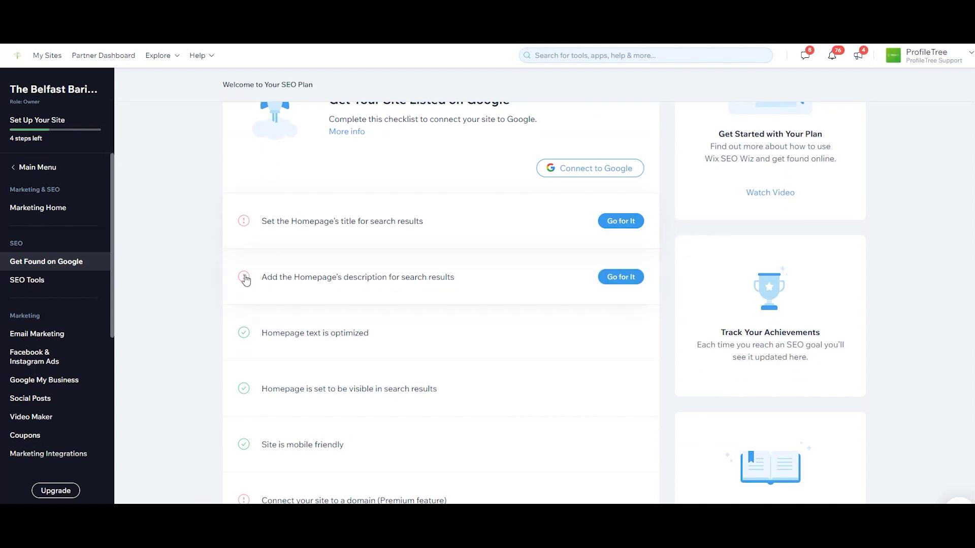
click(241, 277)
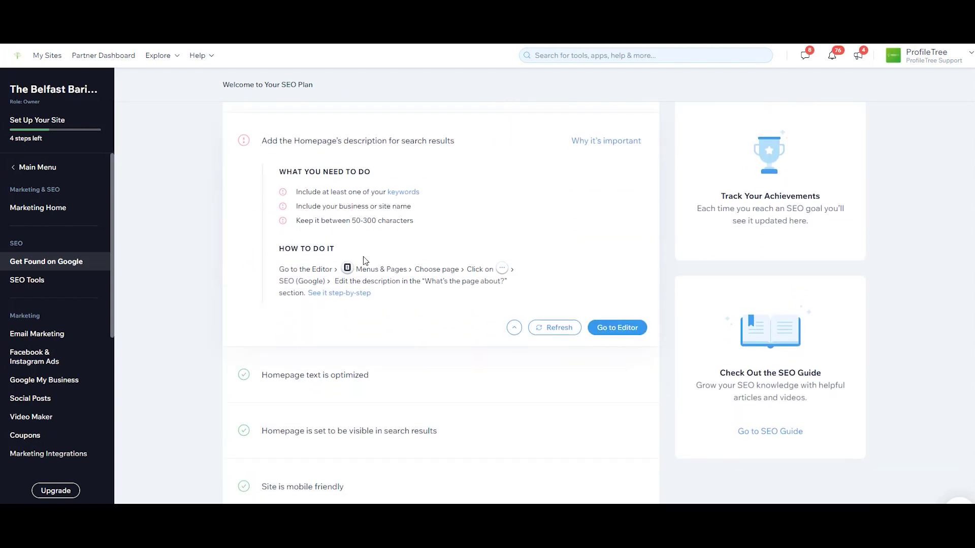
scroll(262, 256, up, 3)
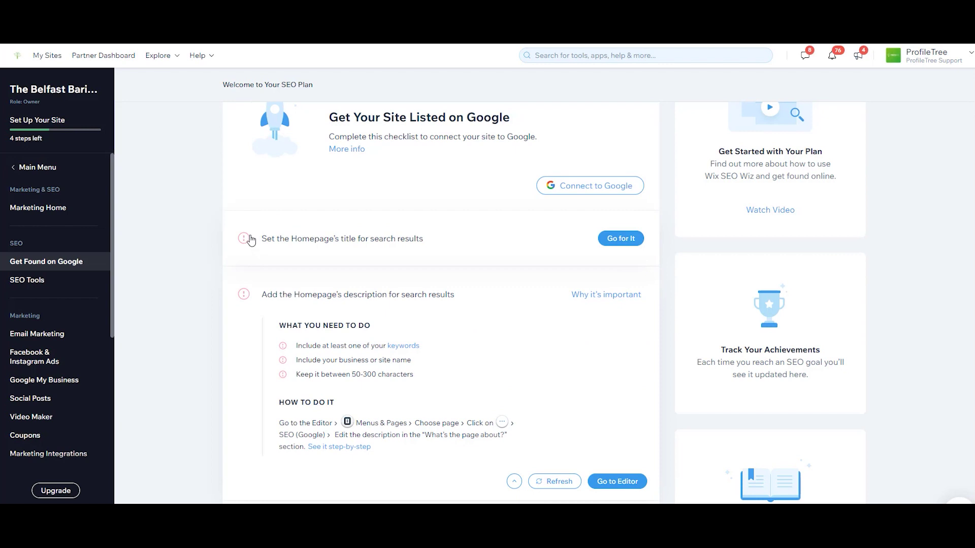
Step: Expand the homepage title task and copy the recommended title "Coffee | The Belfast Barista"
click(248, 238)
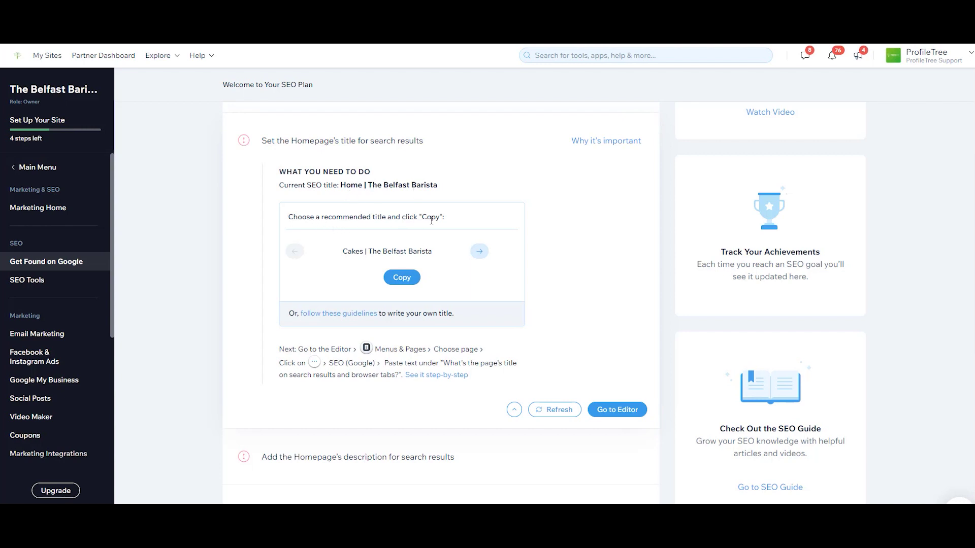
drag(342, 252, 413, 251)
click(477, 252)
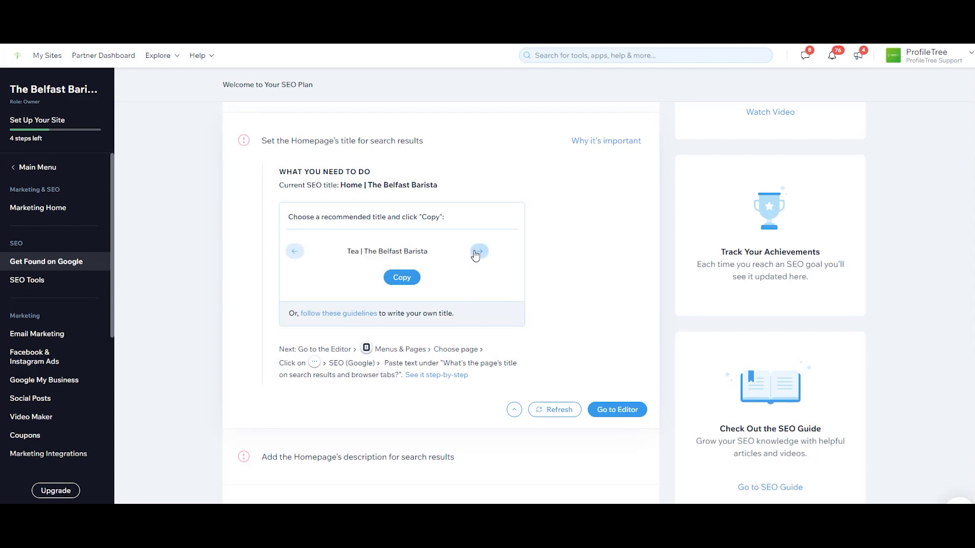
click(478, 252)
mouse_move(343, 253)
mouse_down()
mouse_move(434, 252)
mouse_move(338, 253)
mouse_up()
click(392, 278)
click(403, 279)
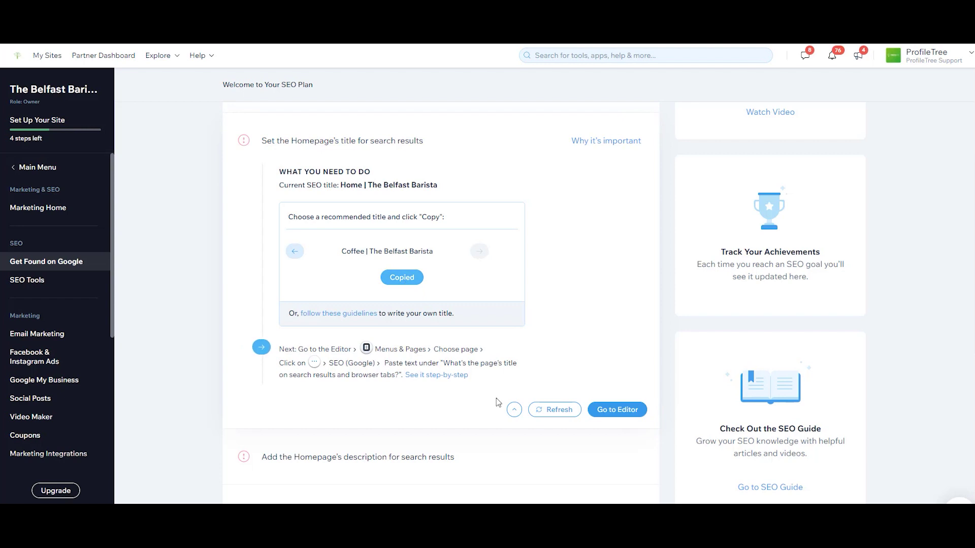
Step: Open the Home page's SEO settings in the editor and set its search title to "Coffee | The Belfast Barista"
click(617, 411)
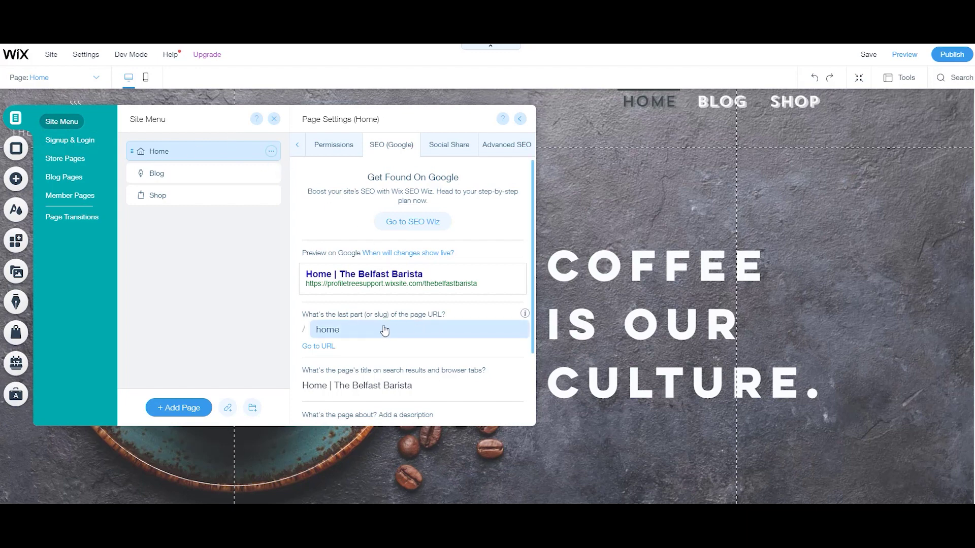
scroll(385, 331, down, 2)
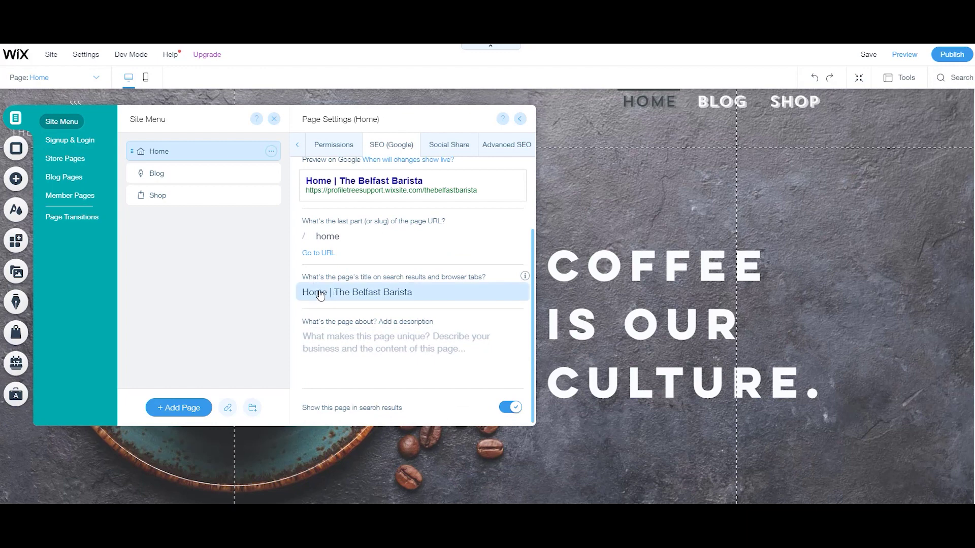
click(431, 291)
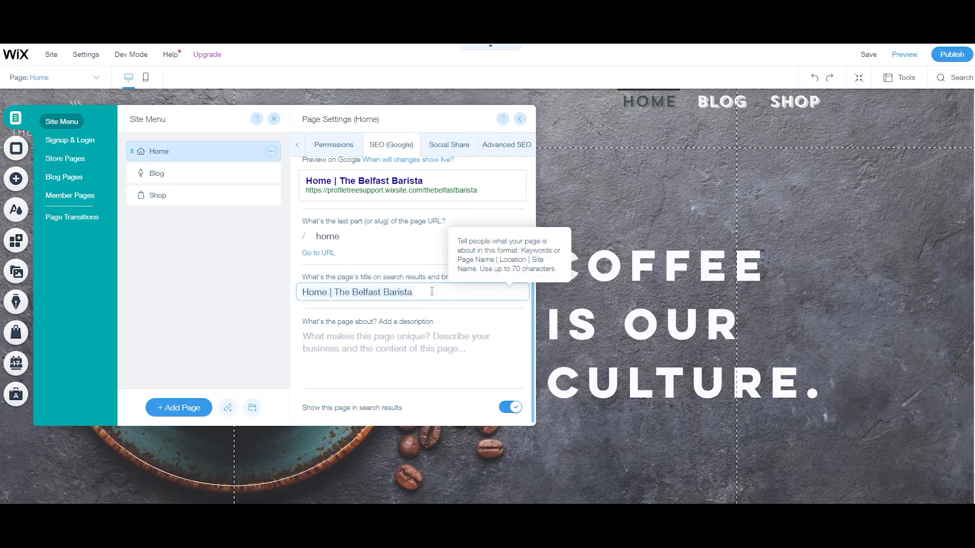
text(Coffee)
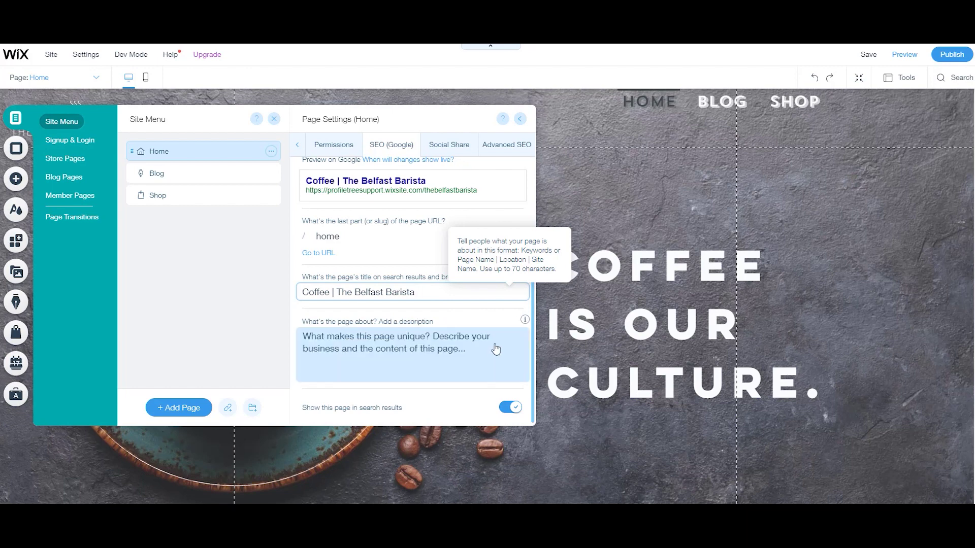
Step: Save the site changes without publishing and close the save confirmation
mouse_move(869, 58)
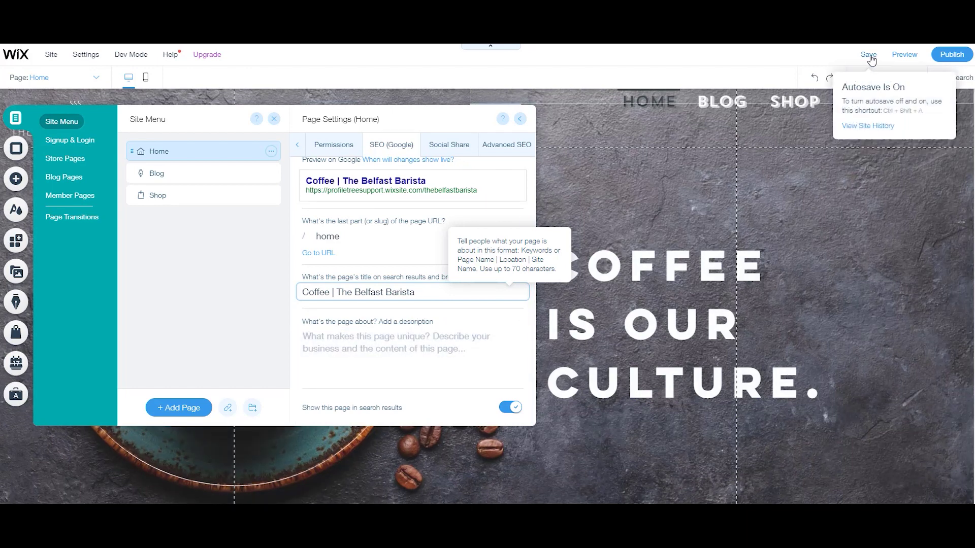
click(869, 55)
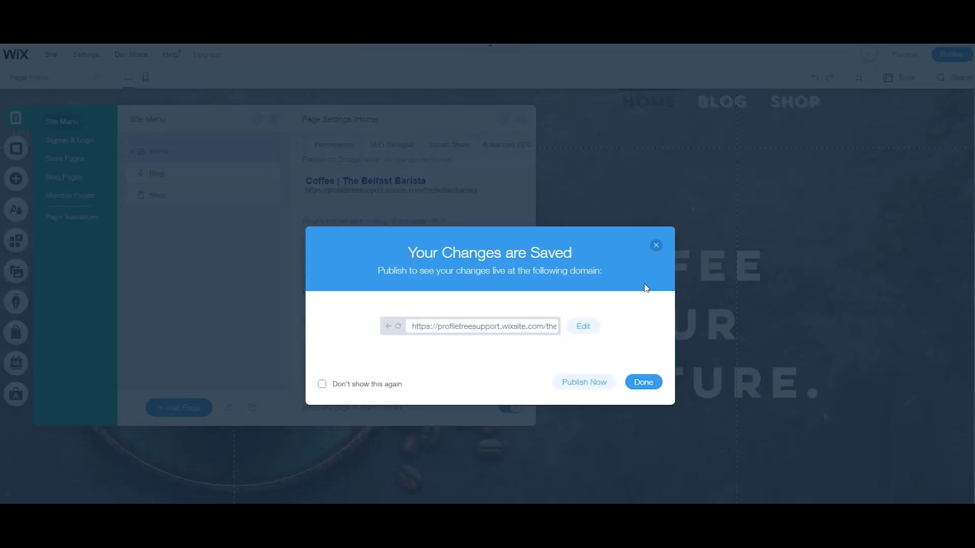
click(641, 385)
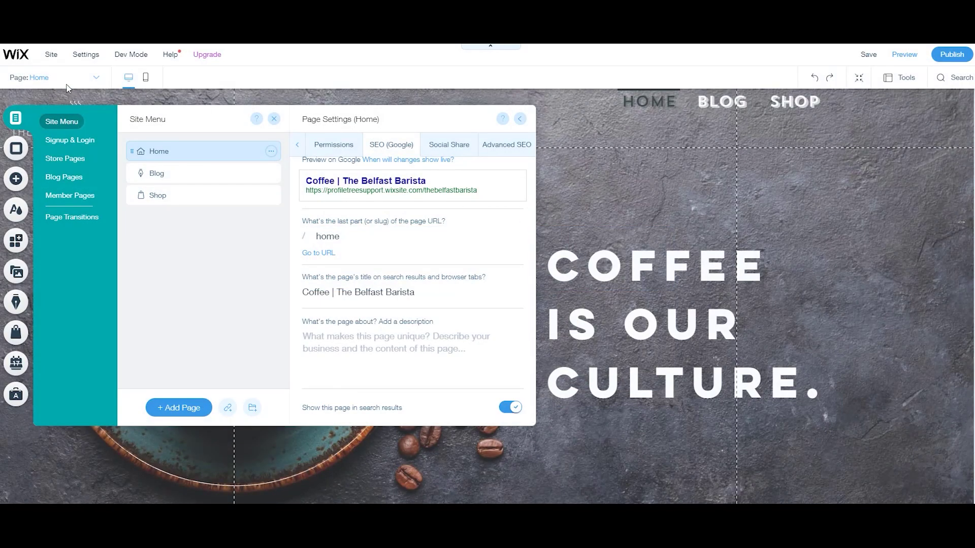
Step: Return to the SEO plan and refresh the checklist to update the homepage title task
mouse_move(49, 60)
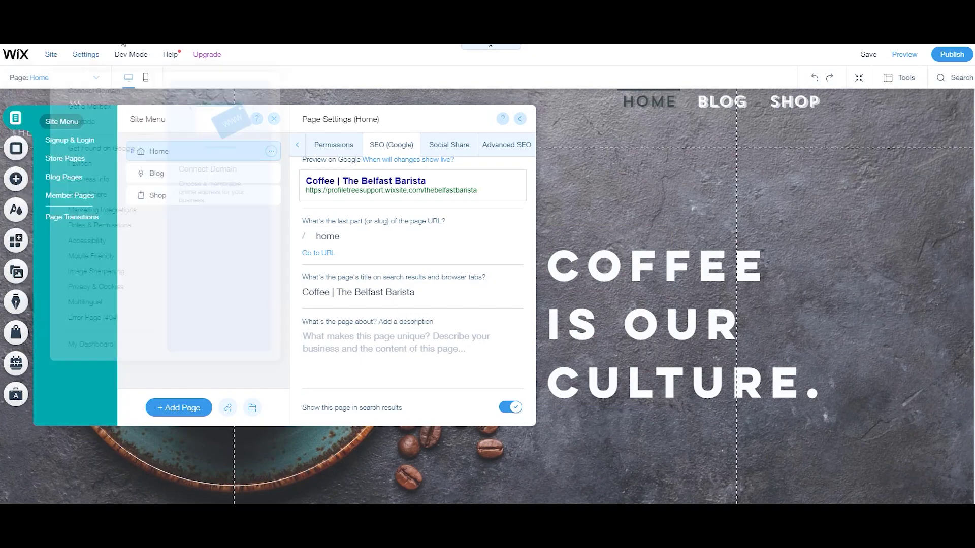
key(Escape)
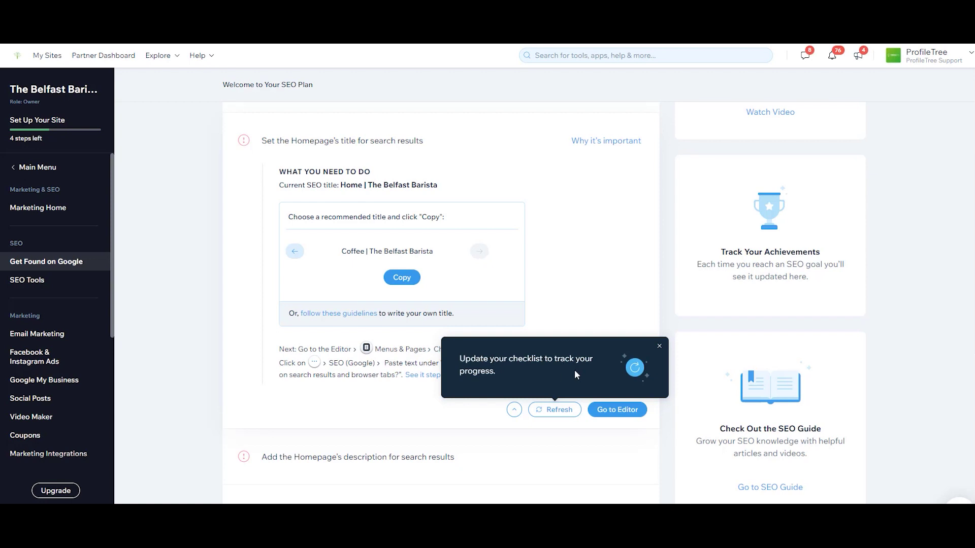
click(556, 411)
click(551, 413)
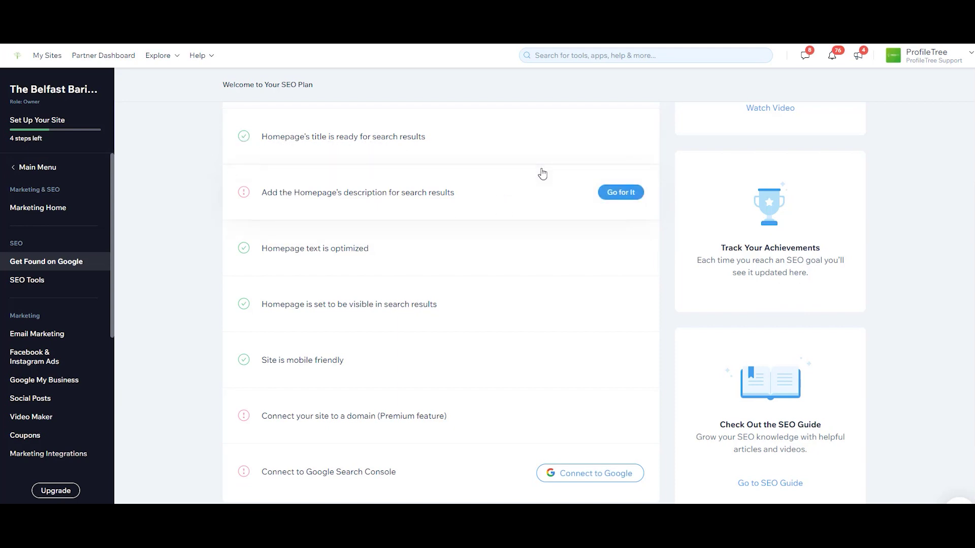
Step: Try to connect the site to Google Search Console from the Step 1 checklist
scroll(542, 172, down, 2)
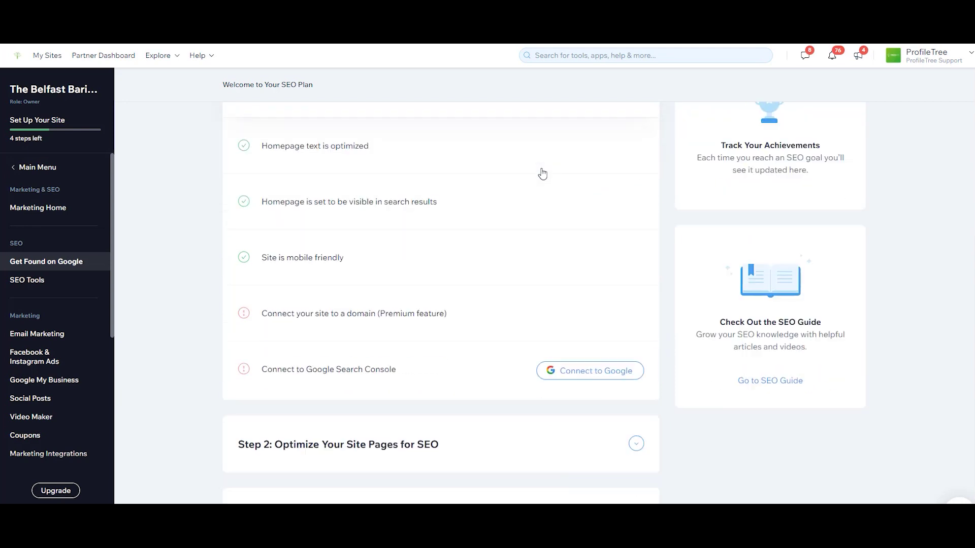
click(605, 379)
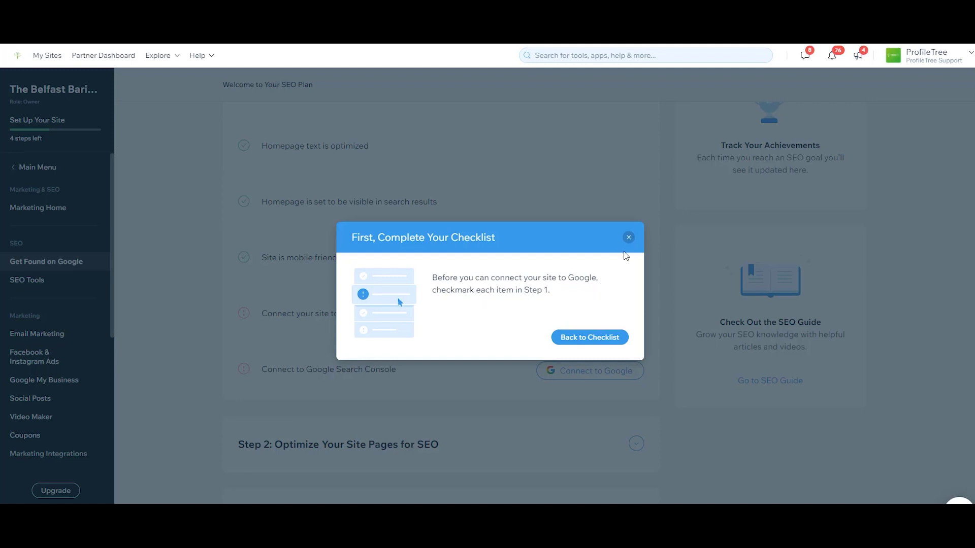
click(628, 237)
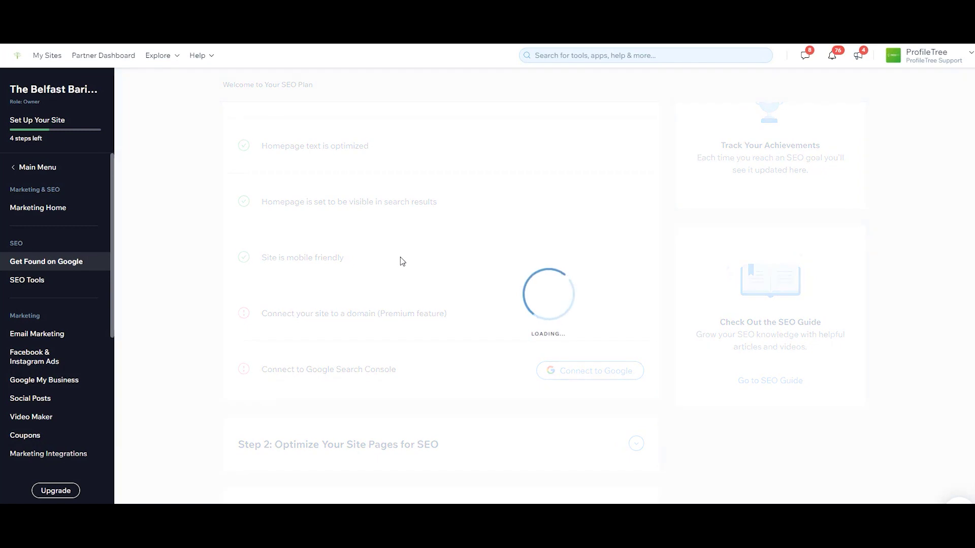
Step: Look over the SEO plan's Step 1 checklist, its help resources and the headings of Steps 2 and 3
scroll(347, 294, up, 3)
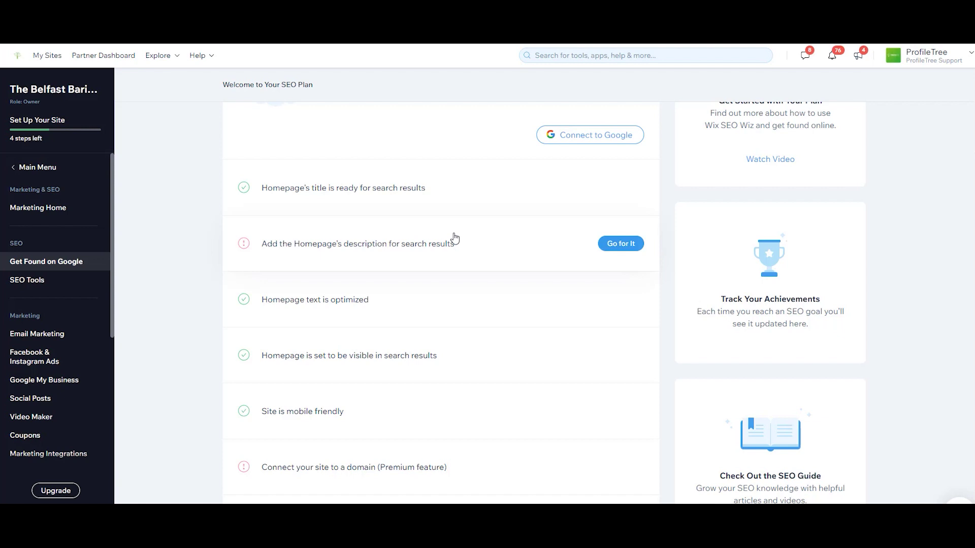
scroll(546, 183, up, 3)
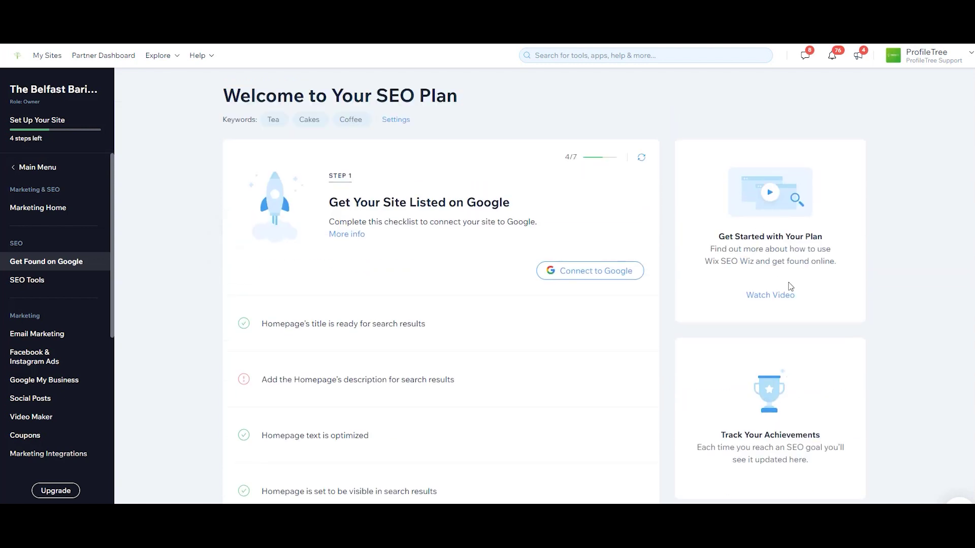
scroll(767, 416, down, 3)
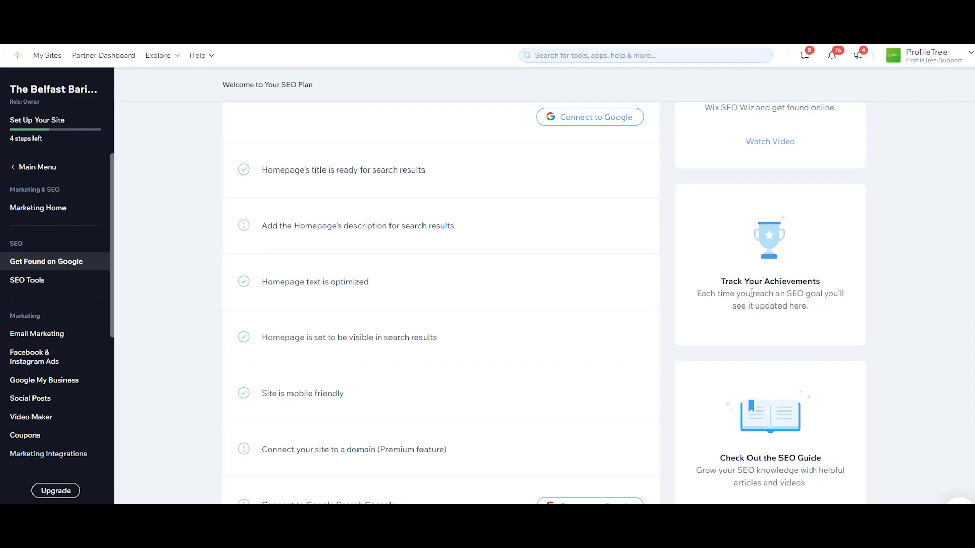
scroll(746, 315, down, 3)
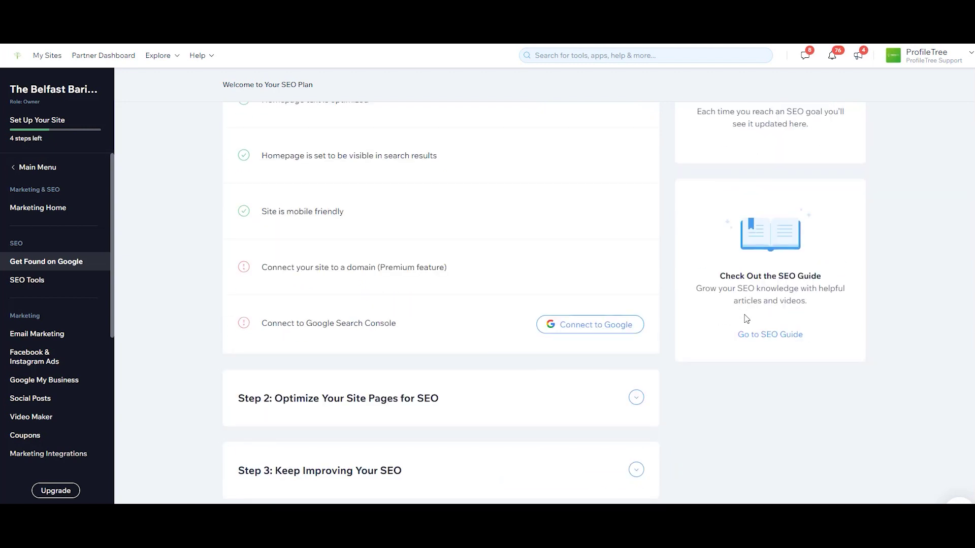
scroll(622, 325, up, 5)
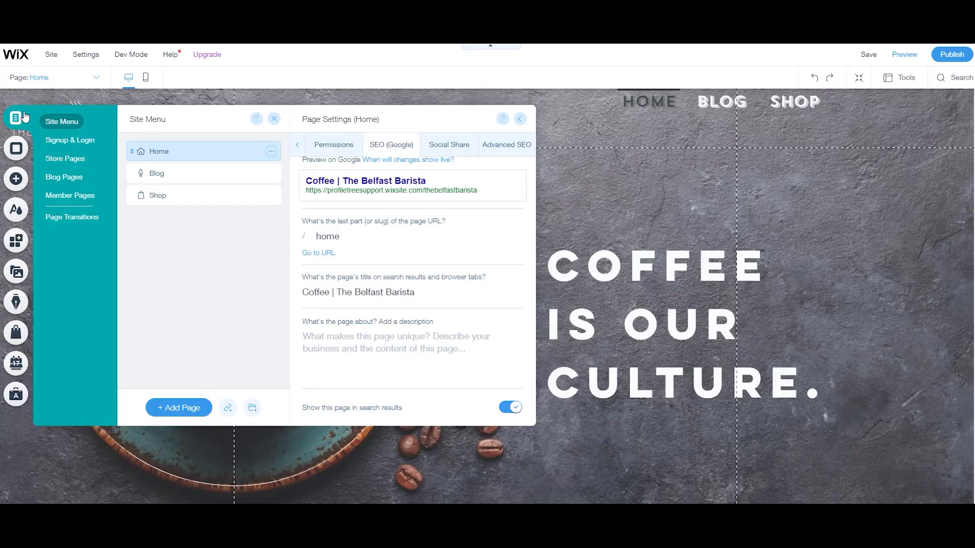
Step: Open the Google SEO settings of the Home page from its page options
click(271, 151)
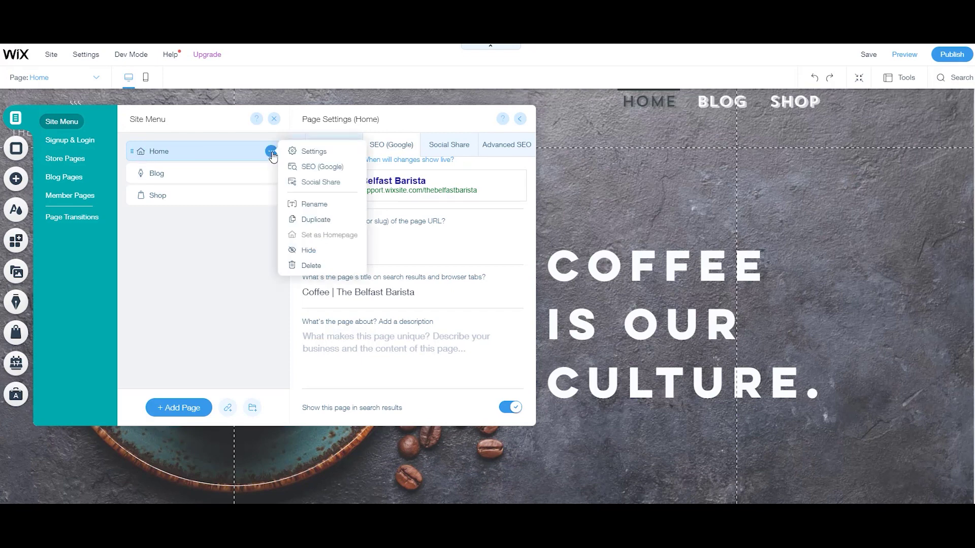
click(330, 171)
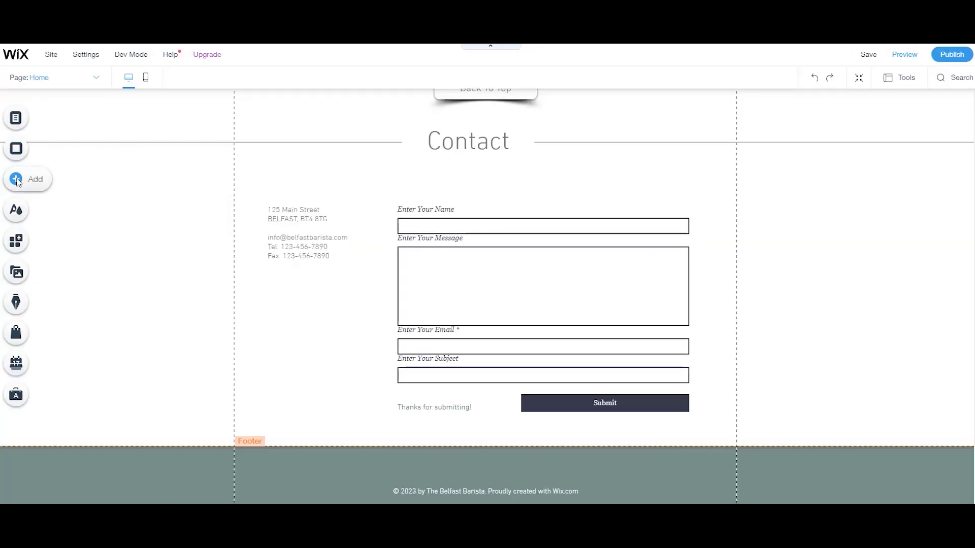
Step: Add the social bar with black circular icons and place it in the footer above the copyright line
click(16, 180)
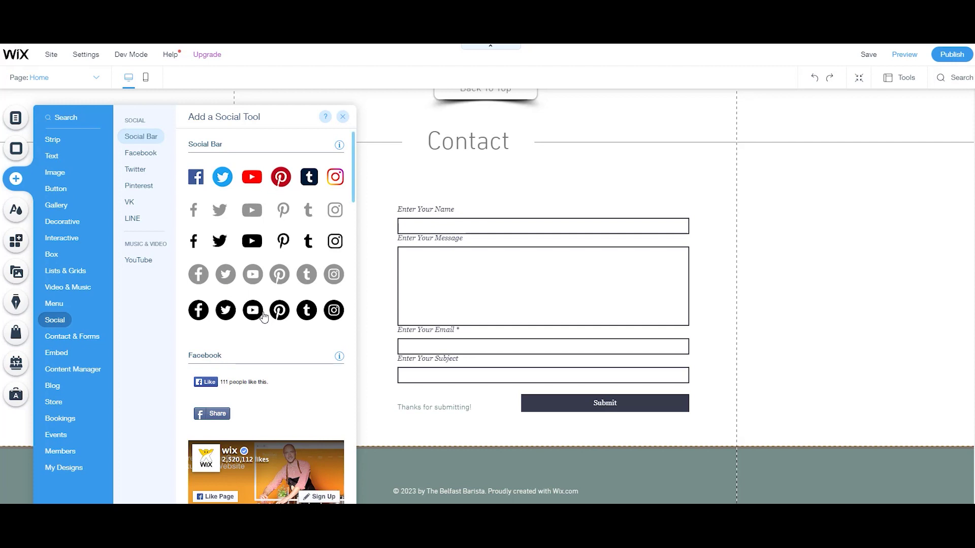
drag(263, 317, 507, 443)
drag(508, 466, 478, 472)
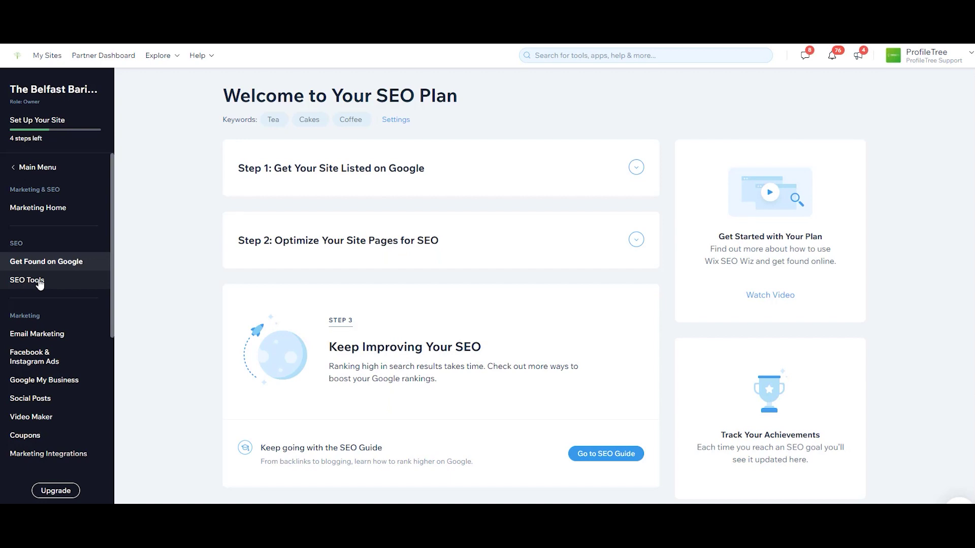
Step: Open the Sitemaps page in SEO Tools and read through how the site's sitemaps work and its tips
click(40, 282)
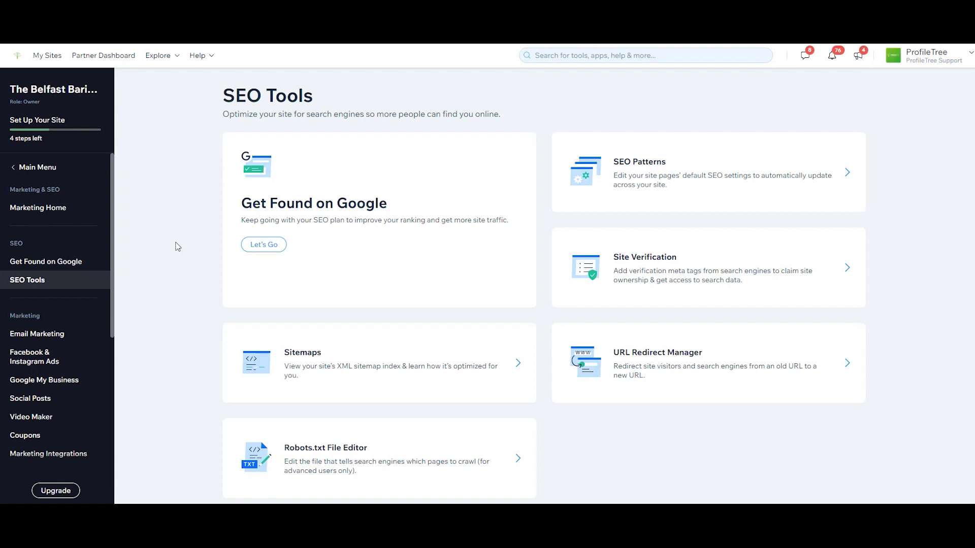
click(415, 347)
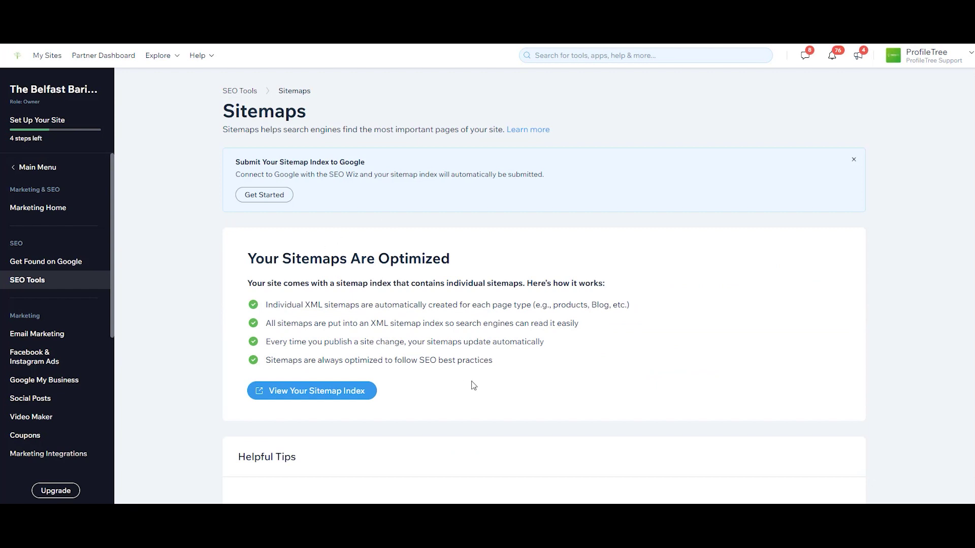
scroll(461, 387, down, 2)
scroll(463, 386, up, 2)
Step: Return to the SEO Tools overview and look into SEO Patterns
click(45, 284)
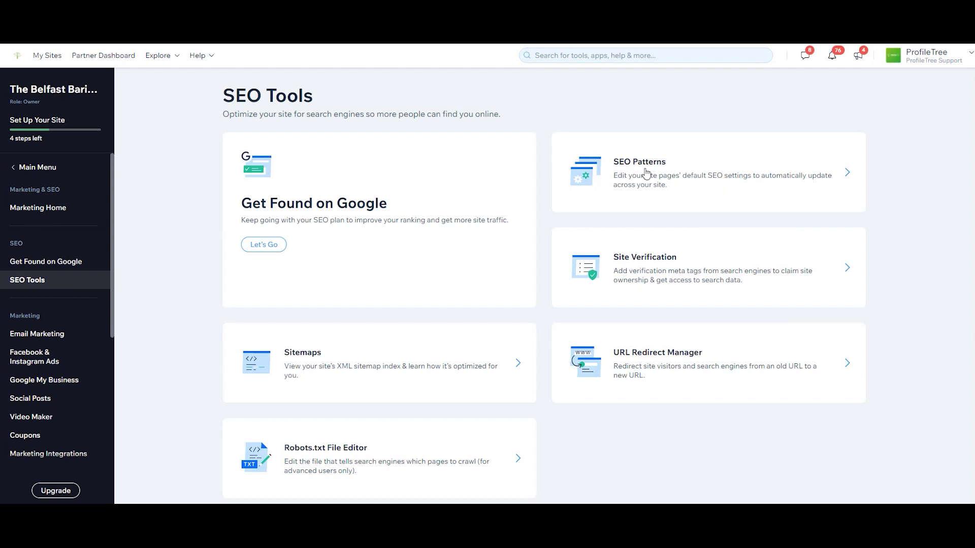
click(706, 176)
click(647, 279)
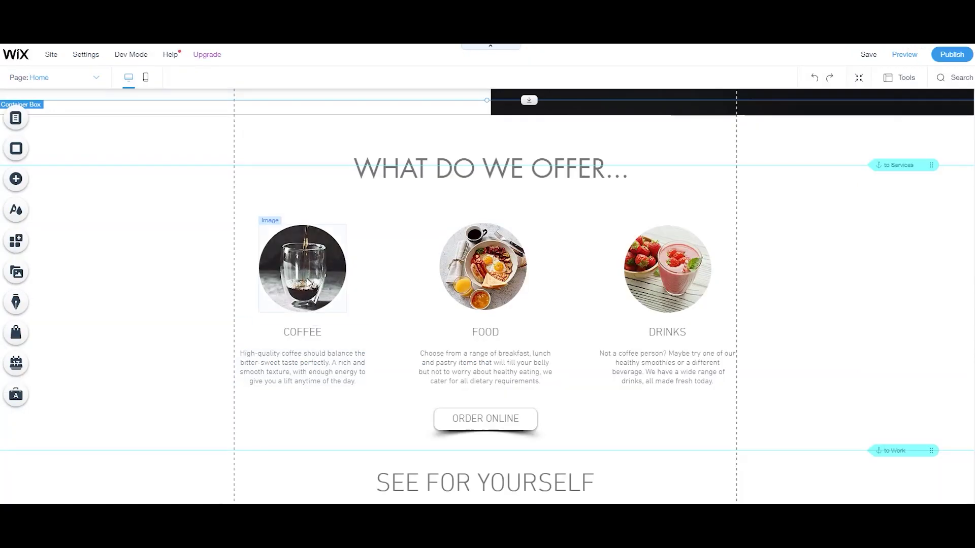
Step: Examine the alt text field and its help note in the settings of the Coffee image under "What do we offer"
click(307, 279)
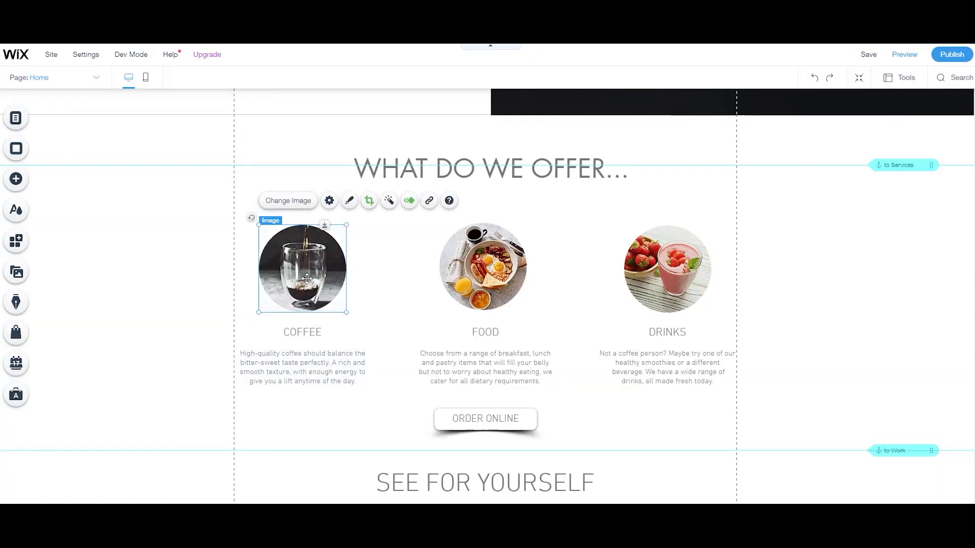
click(329, 201)
scroll(192, 326, down, 3)
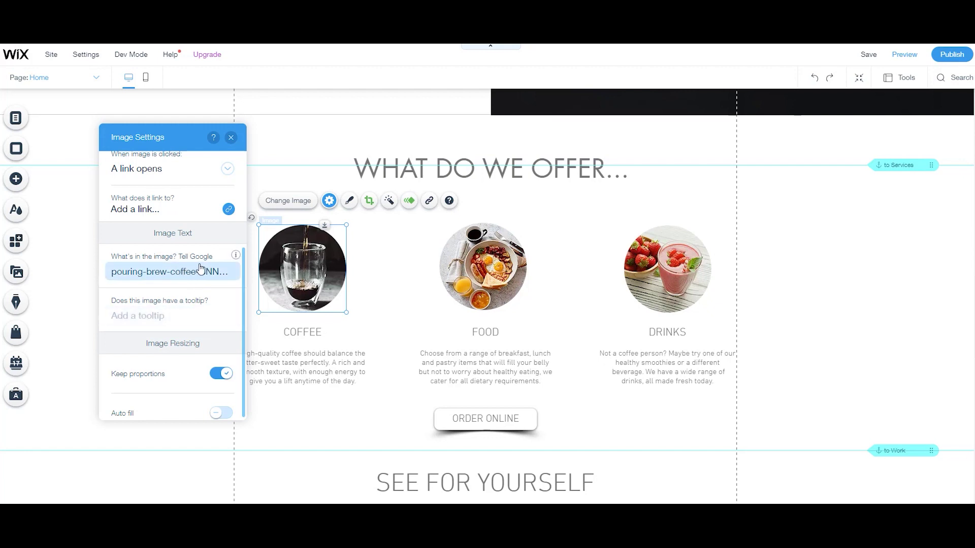
mouse_move(239, 258)
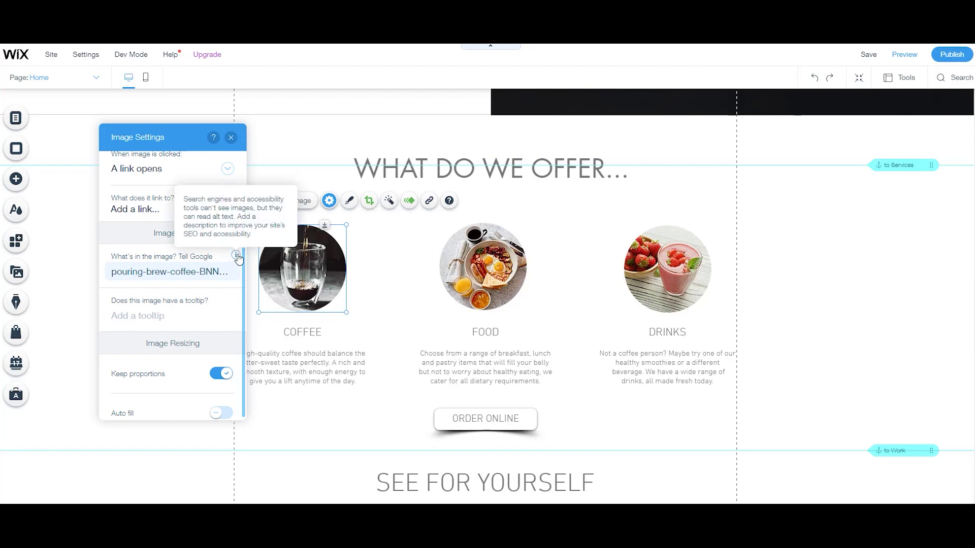
click(371, 266)
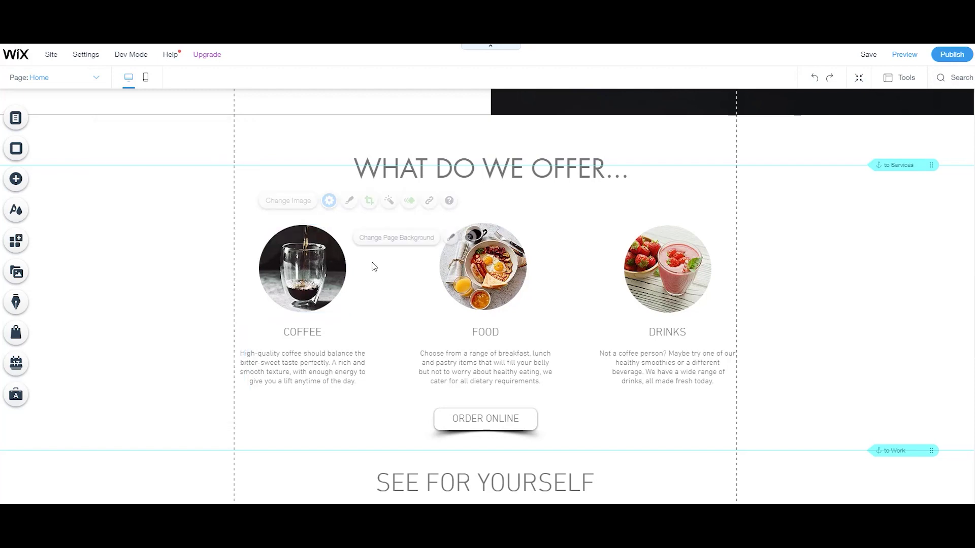
scroll(340, 241, up, 5)
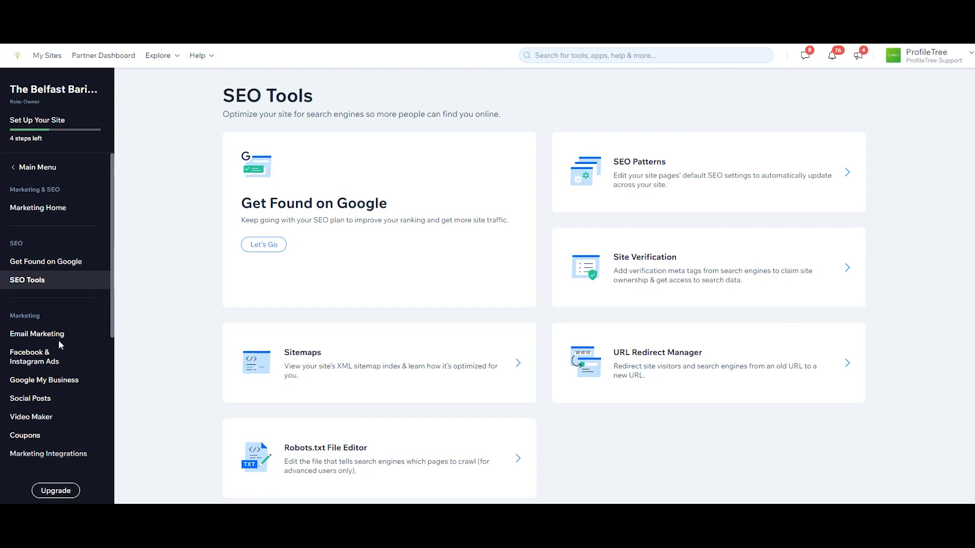
Step: Open the site's Marketing Integrations page
scroll(55, 355, down, 2)
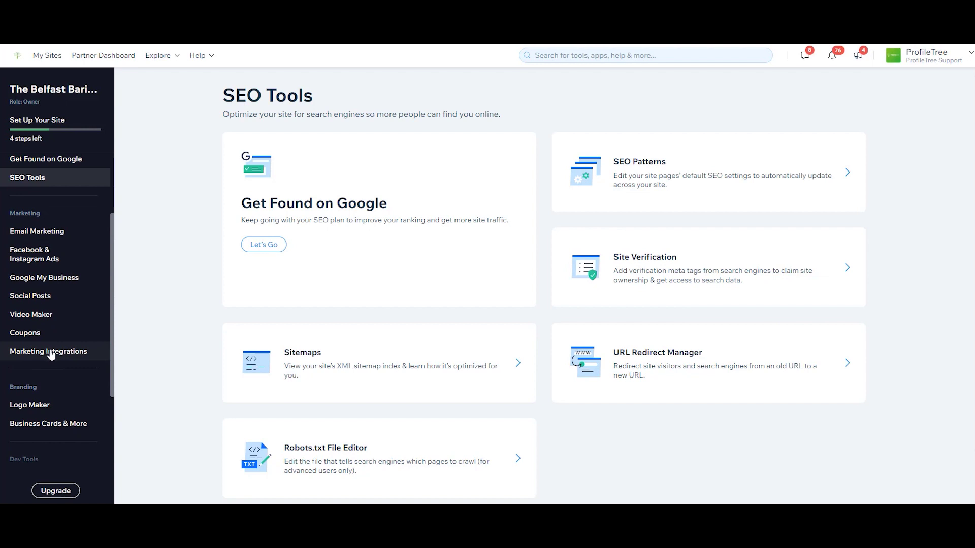
click(58, 354)
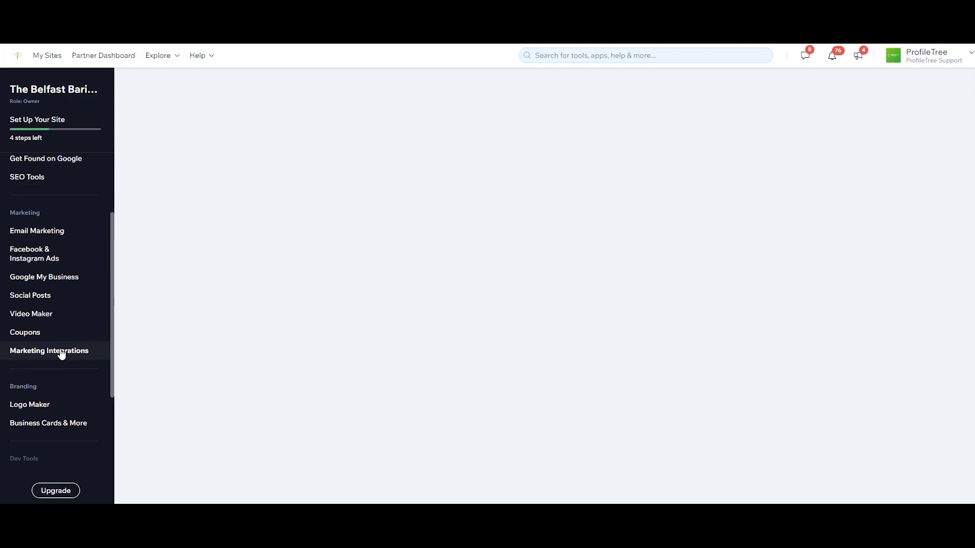